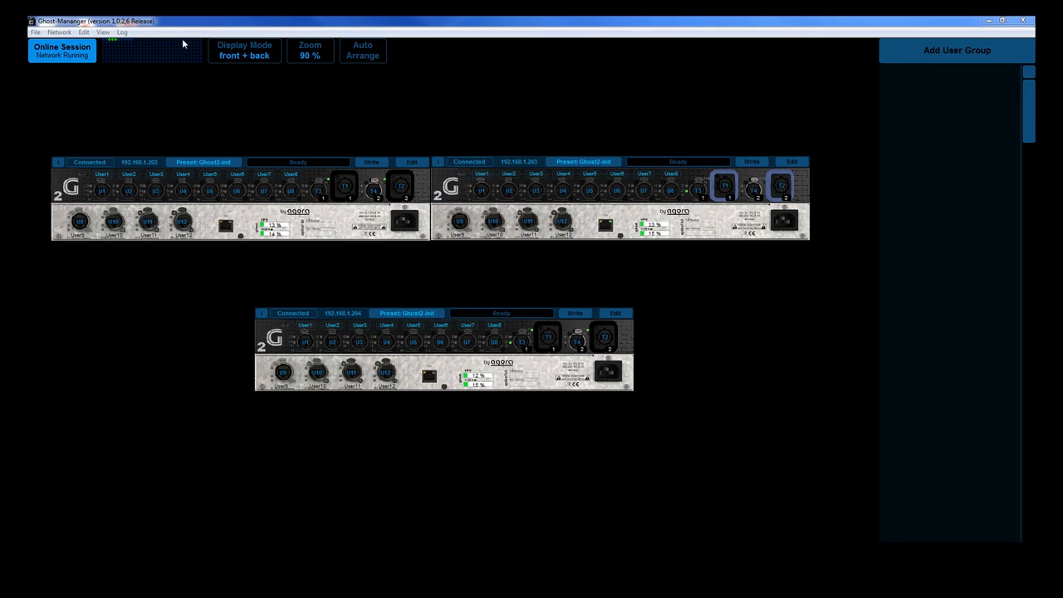
Check the network scan overview for responding device addresses and close it.
{"action": "left_click", "coordinate": [125, 53]}
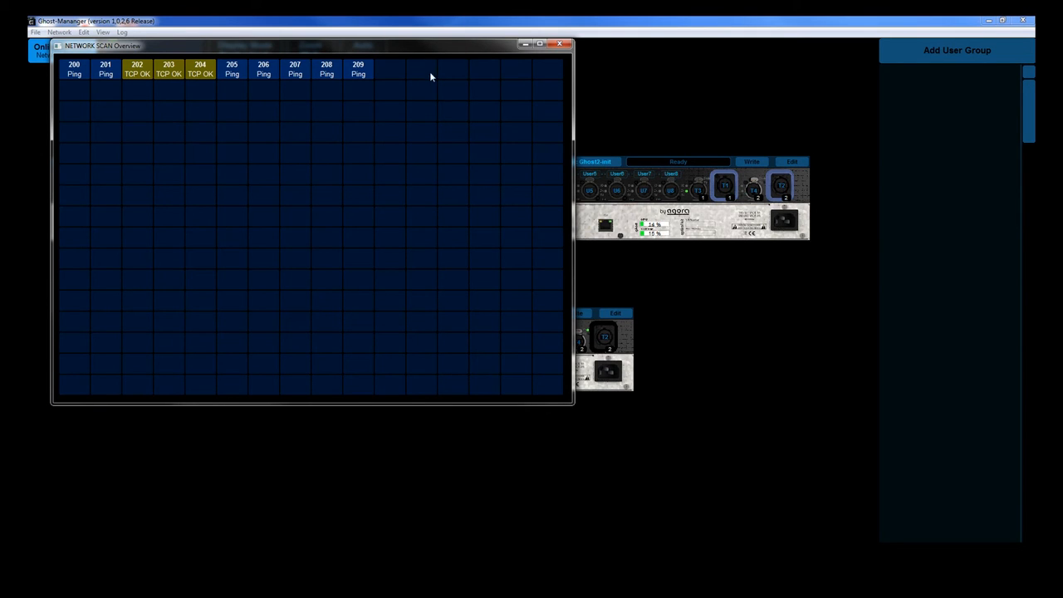
{"action": "left_click", "coordinate": [560, 44]}
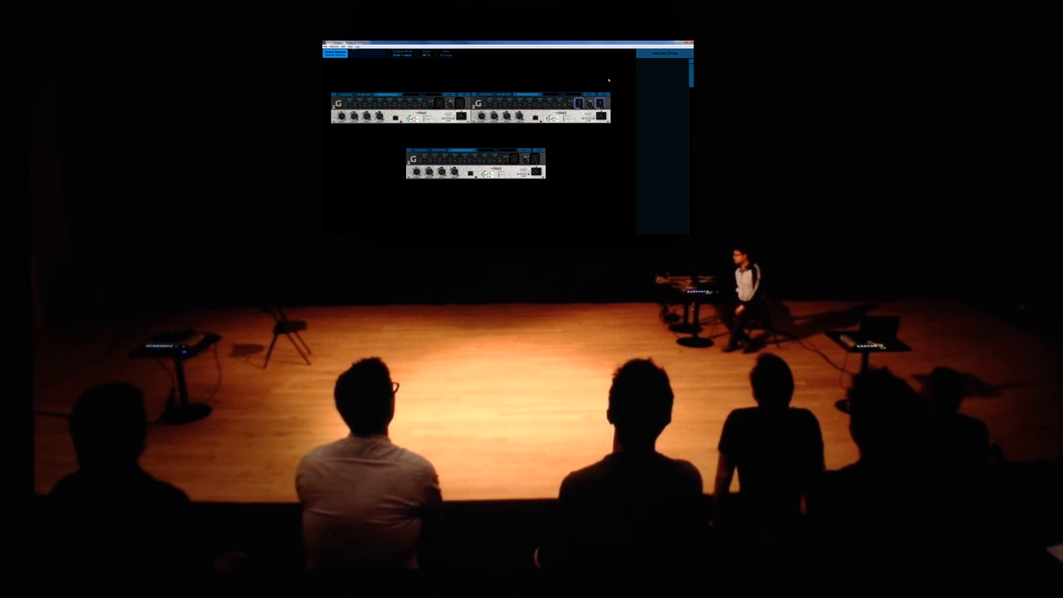
Add a user group named Stagebox with red Color 1 and the Ethersound network mode.
{"action": "left_click", "coordinate": [658, 54]}
{"action": "left_click", "coordinate": [640, 72]}
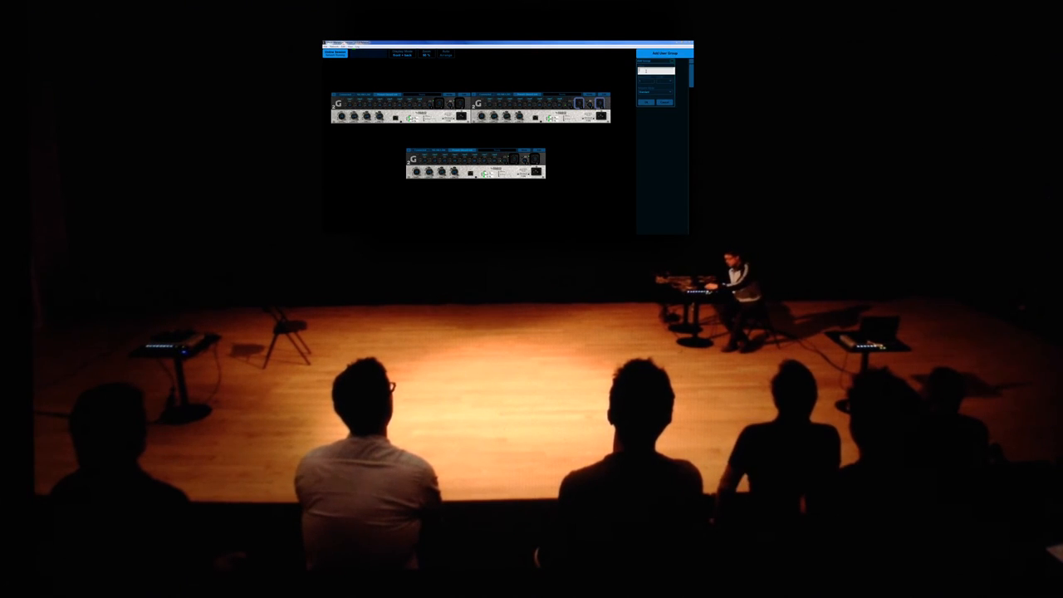
{"action": "type", "text": "Stage"}
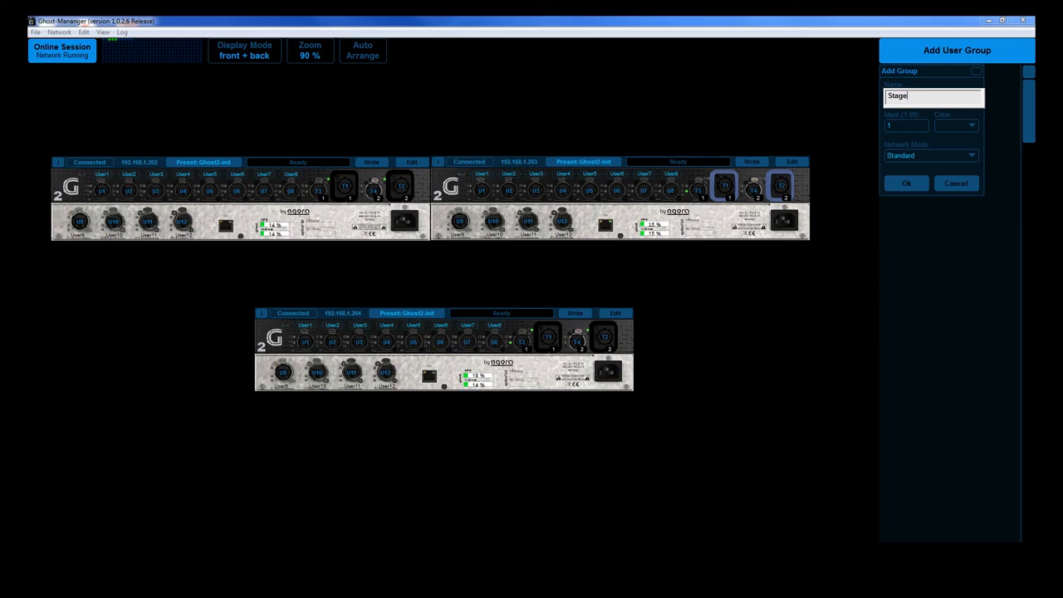
{"action": "type", "text": "box"}
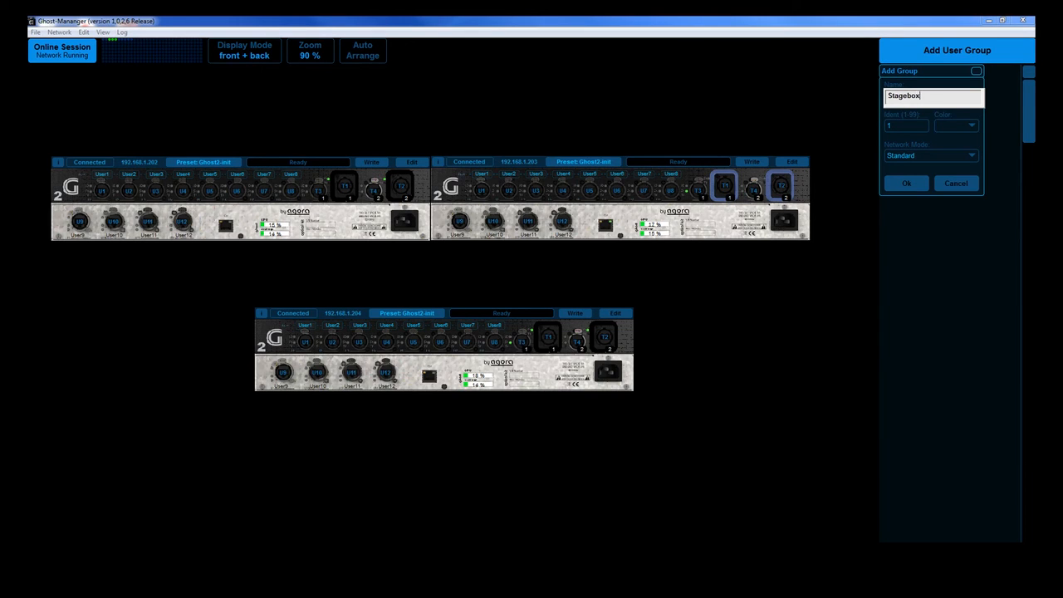
{"action": "key", "text": "Return"}
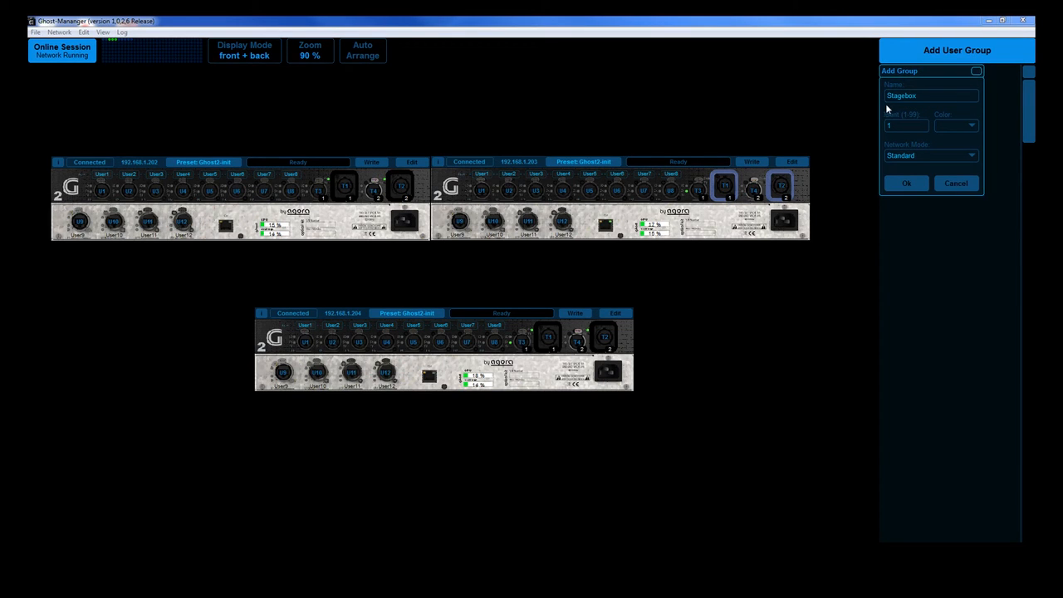
{"action": "left_click", "coordinate": [940, 123]}
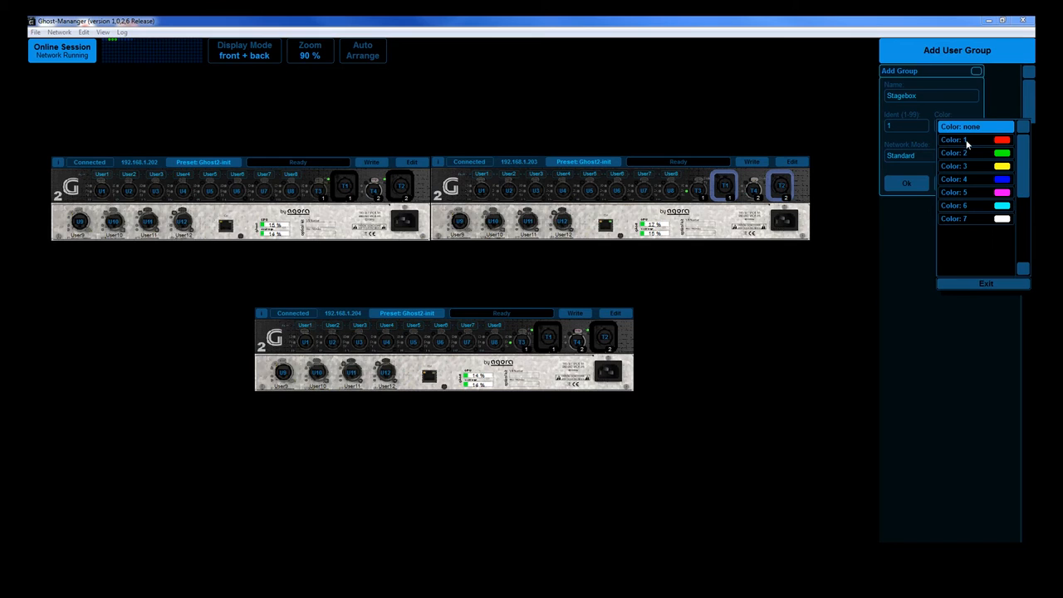
{"action": "left_click", "coordinate": [966, 141]}
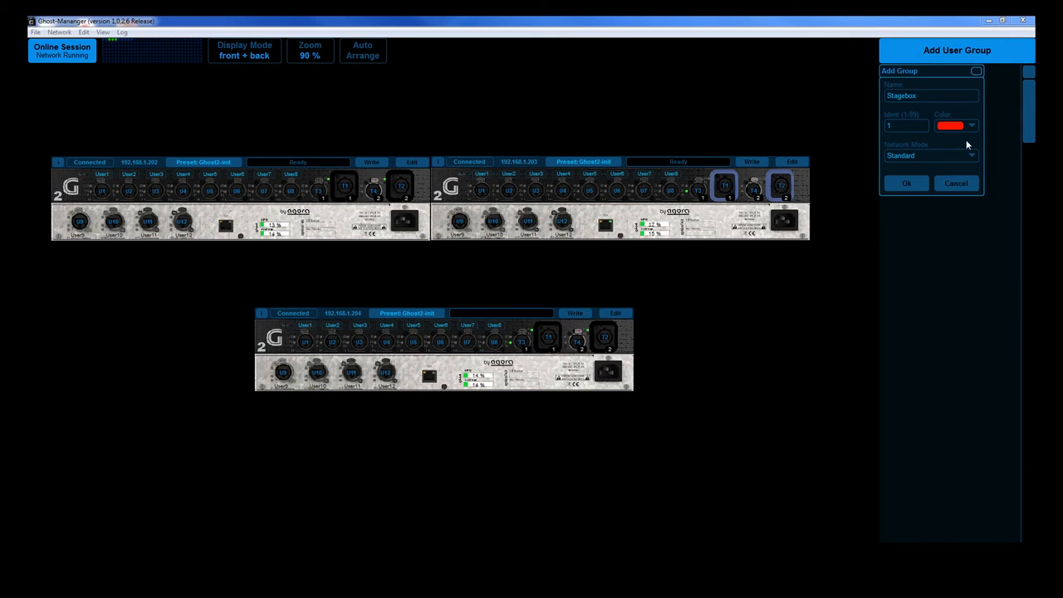
{"action": "left_click", "coordinate": [891, 156]}
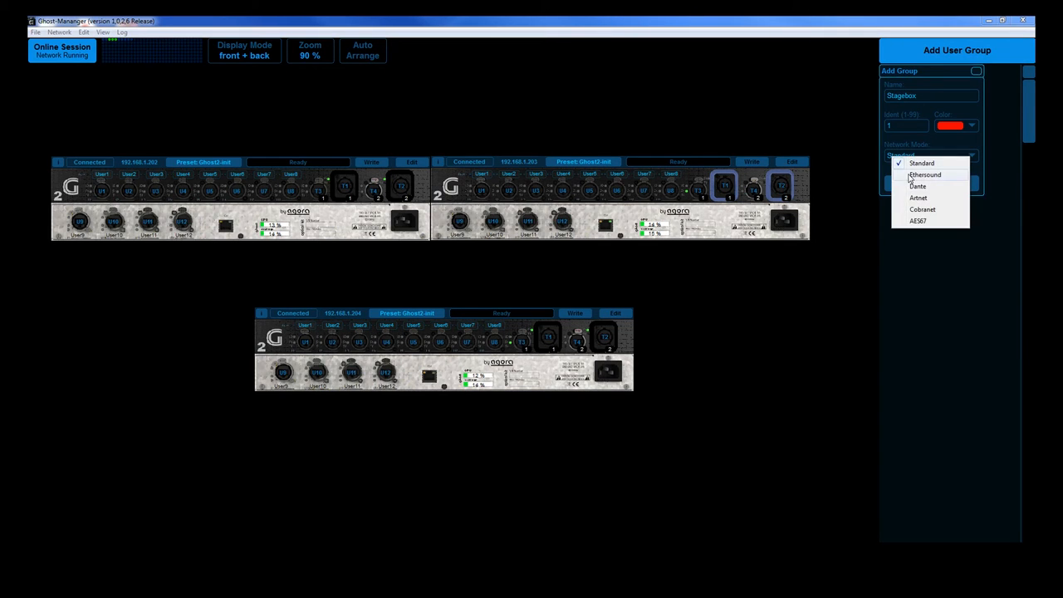
{"action": "left_click", "coordinate": [912, 175]}
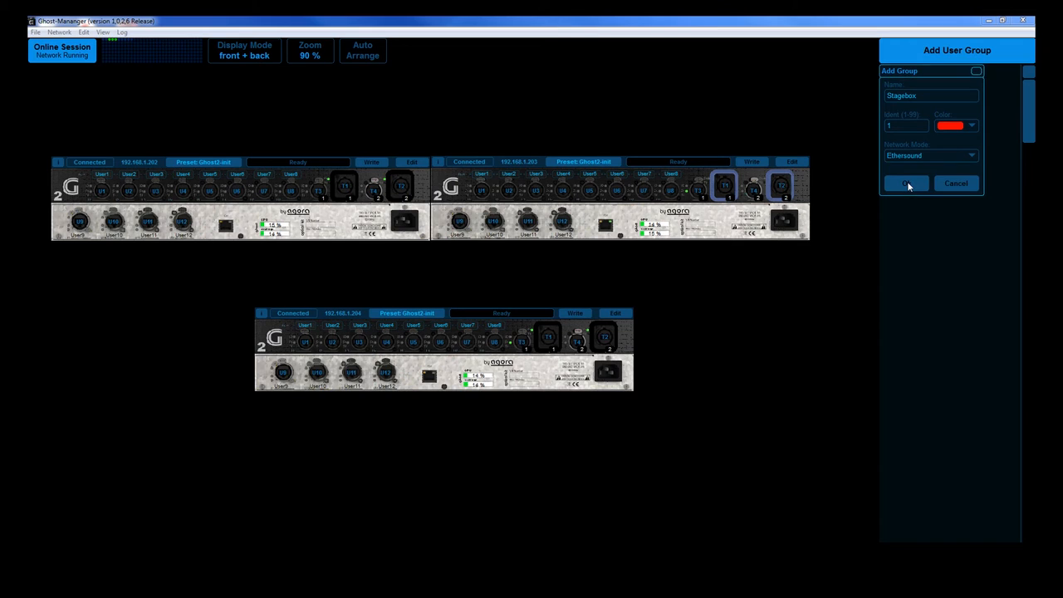
{"action": "left_click", "coordinate": [908, 184]}
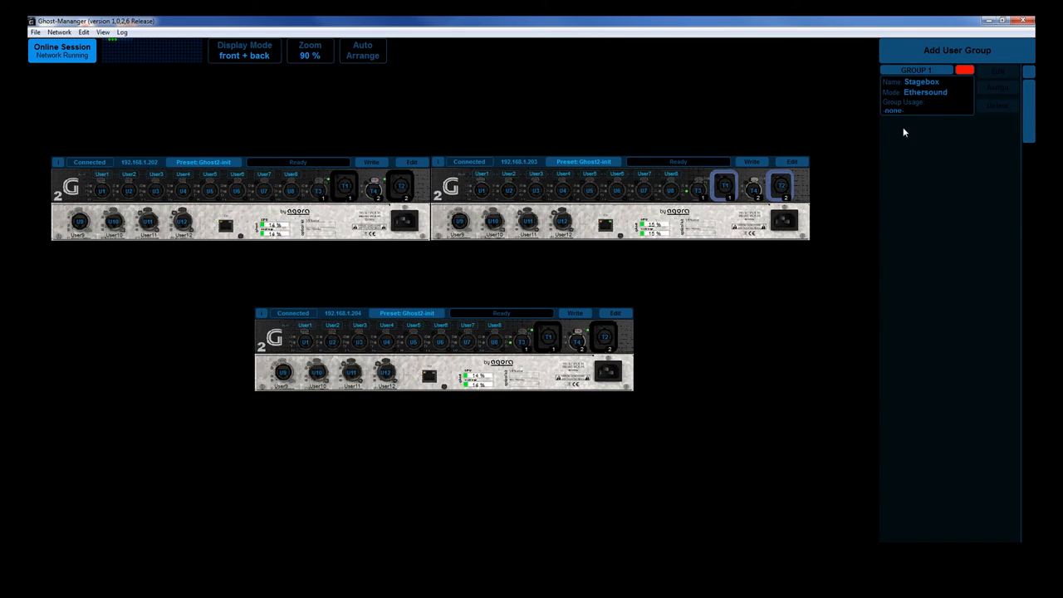
Assign the Stagebox group to ports U8, T1 and T2 of the unit at 192.168.1.202.
{"action": "left_click", "coordinate": [903, 73]}
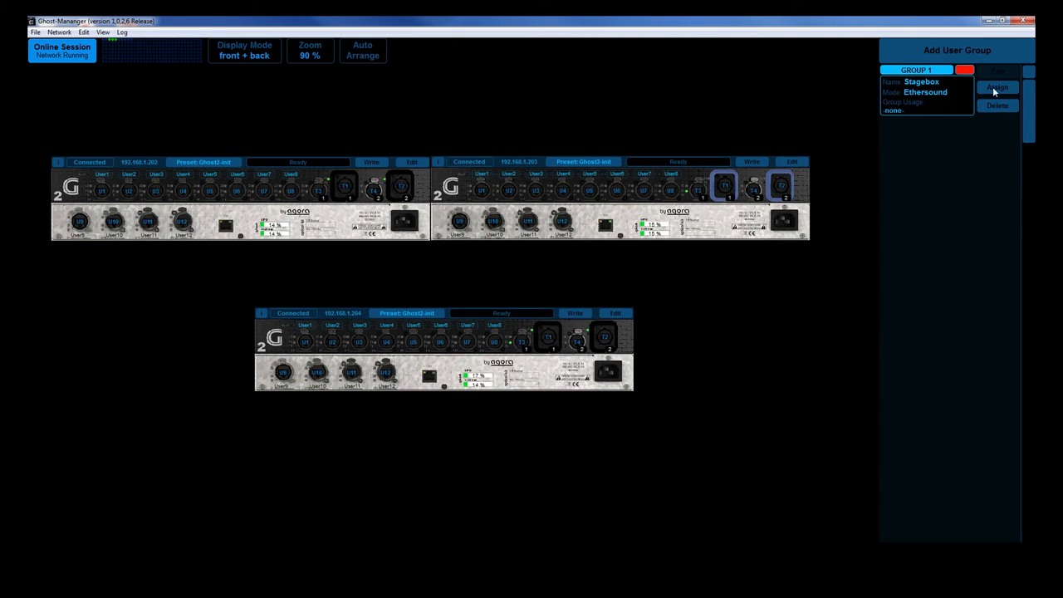
{"action": "left_click", "coordinate": [996, 88]}
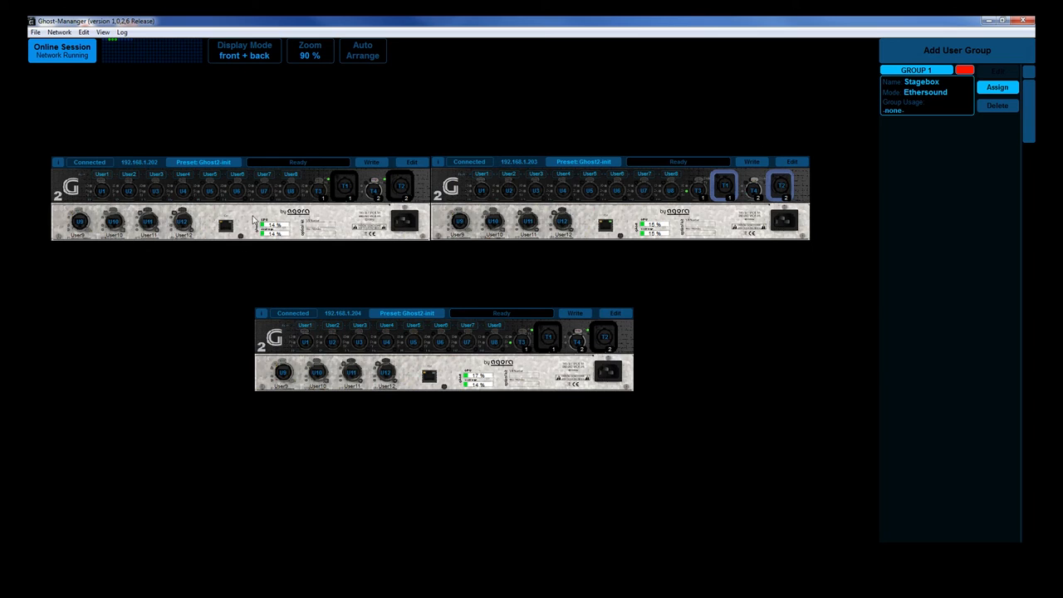
{"action": "left_click", "coordinate": [290, 191]}
{"action": "scroll", "coordinate": [336, 196], "scroll_direction": "up", "scroll_amount": 3}
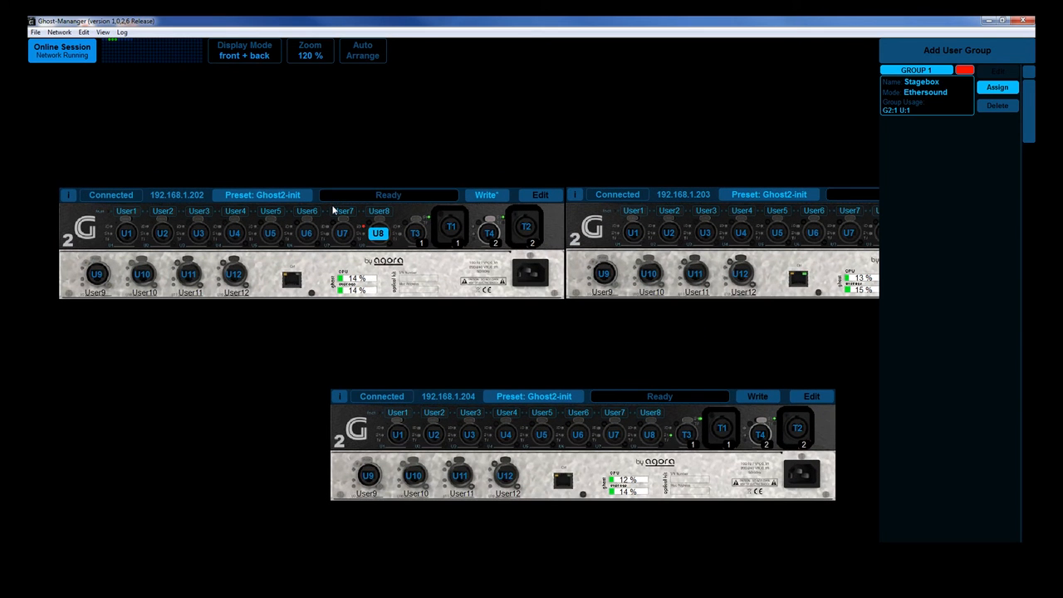
{"action": "left_click", "coordinate": [449, 228]}
{"action": "left_click", "coordinate": [525, 227]}
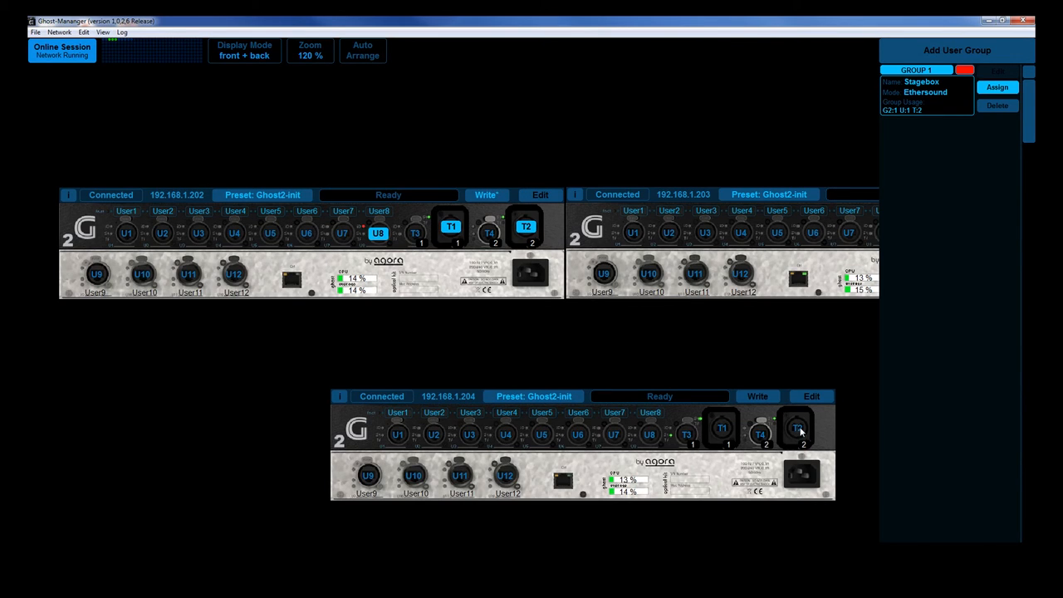
Assign the Stagebox group to ports T2, T1 and U9 of the unit at 192.168.1.204.
{"action": "left_click", "coordinate": [800, 429]}
{"action": "left_click", "coordinate": [719, 435]}
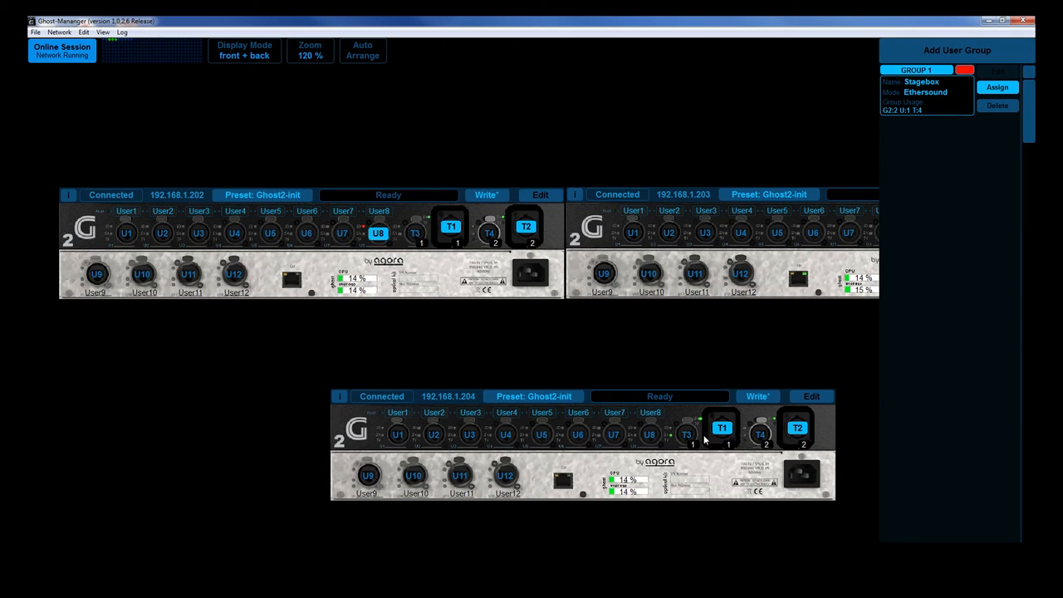
{"action": "left_click", "coordinate": [369, 478]}
{"action": "scroll", "coordinate": [529, 467], "scroll_direction": "down", "scroll_amount": 3}
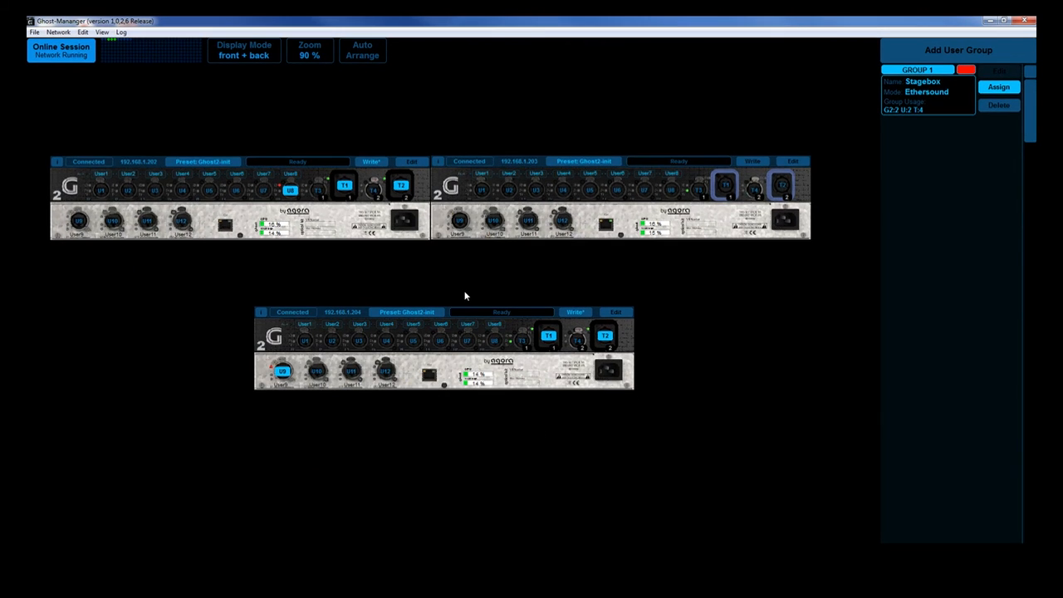
Add a second user group named PlayBack with blue Color 4 and the Dante network mode.
{"action": "left_click", "coordinate": [919, 58]}
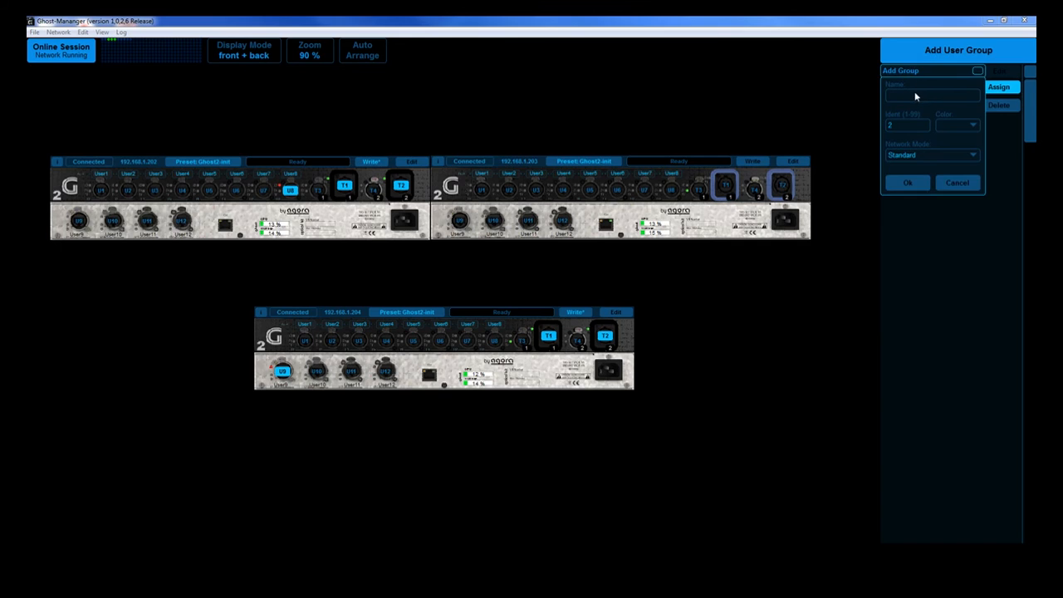
{"action": "left_click", "coordinate": [912, 98]}
{"action": "type", "text": "PlayBac"}
{"action": "left_click", "coordinate": [951, 126]}
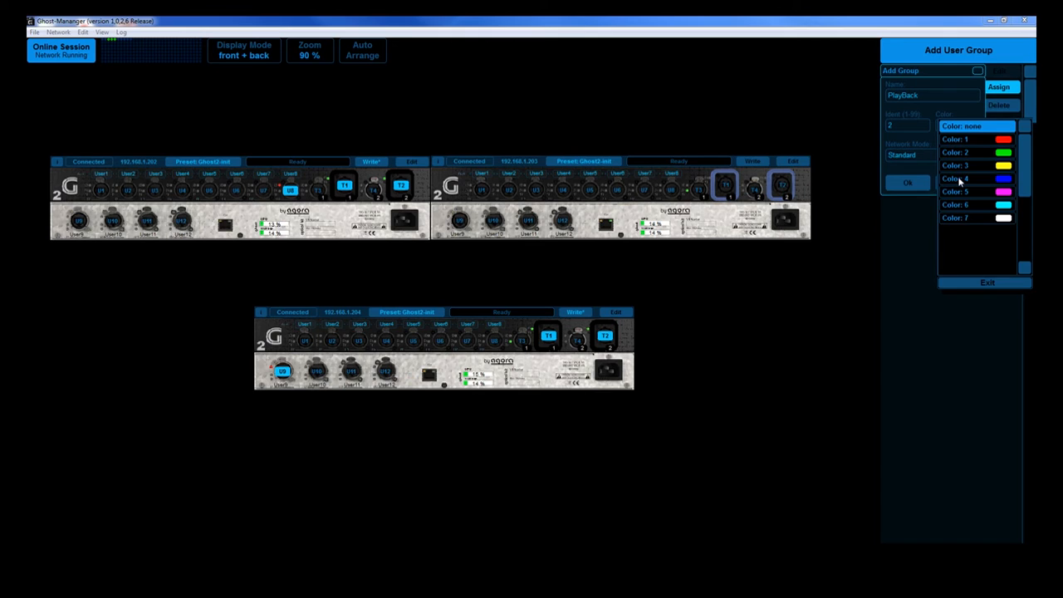
{"action": "left_click", "coordinate": [959, 180]}
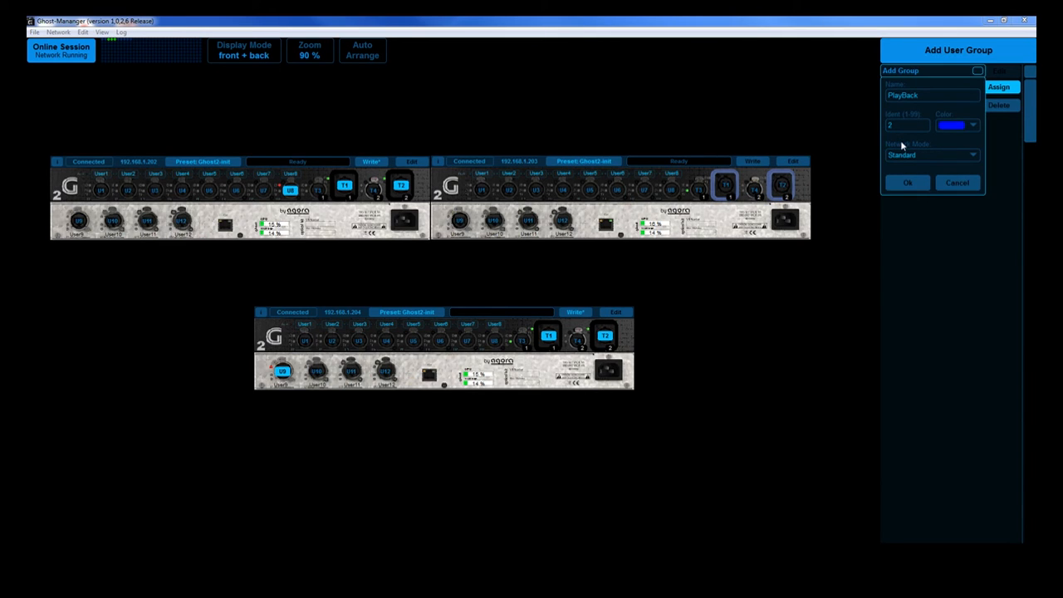
{"action": "left_click", "coordinate": [904, 156]}
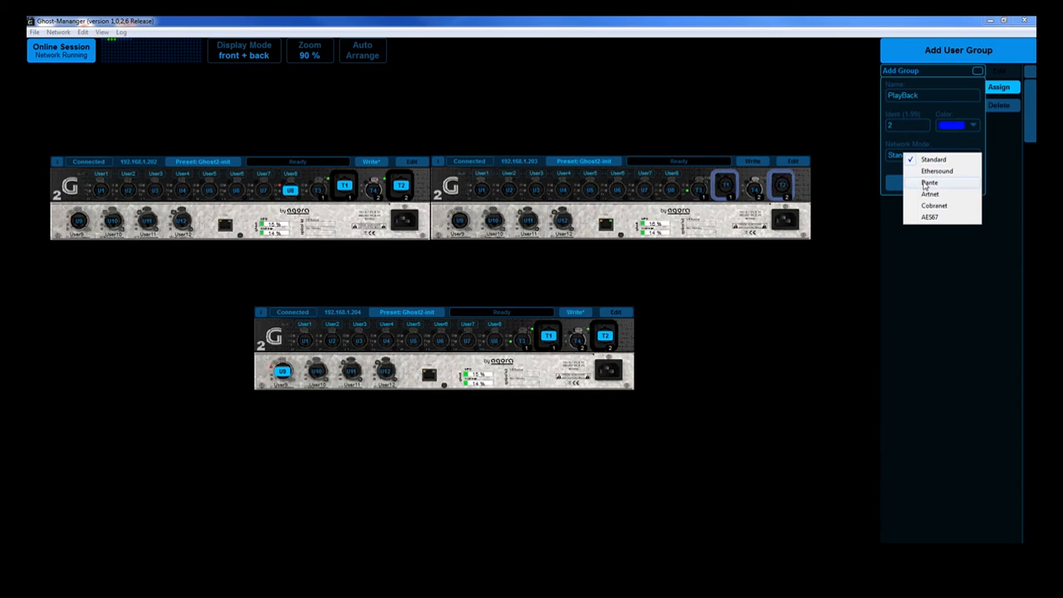
{"action": "left_click", "coordinate": [927, 183]}
{"action": "left_click", "coordinate": [913, 184]}
Assign the PlayBack group to ports U10 and T3 of unit 192.168.1.203 and ports T3 and U8 of unit 192.168.1.204.
{"action": "left_click", "coordinate": [912, 129]}
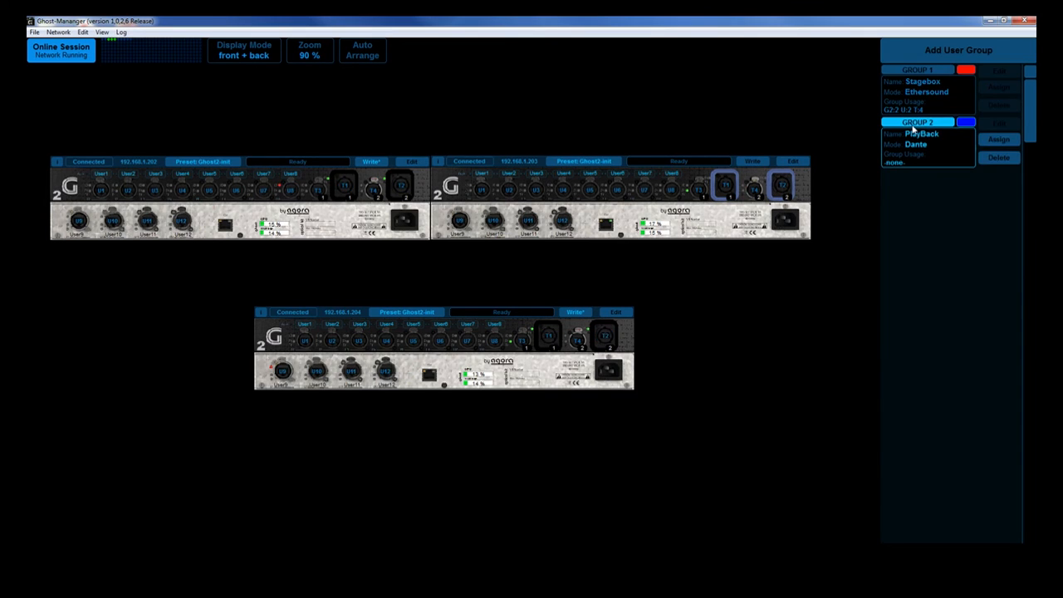
{"action": "left_click", "coordinate": [998, 141]}
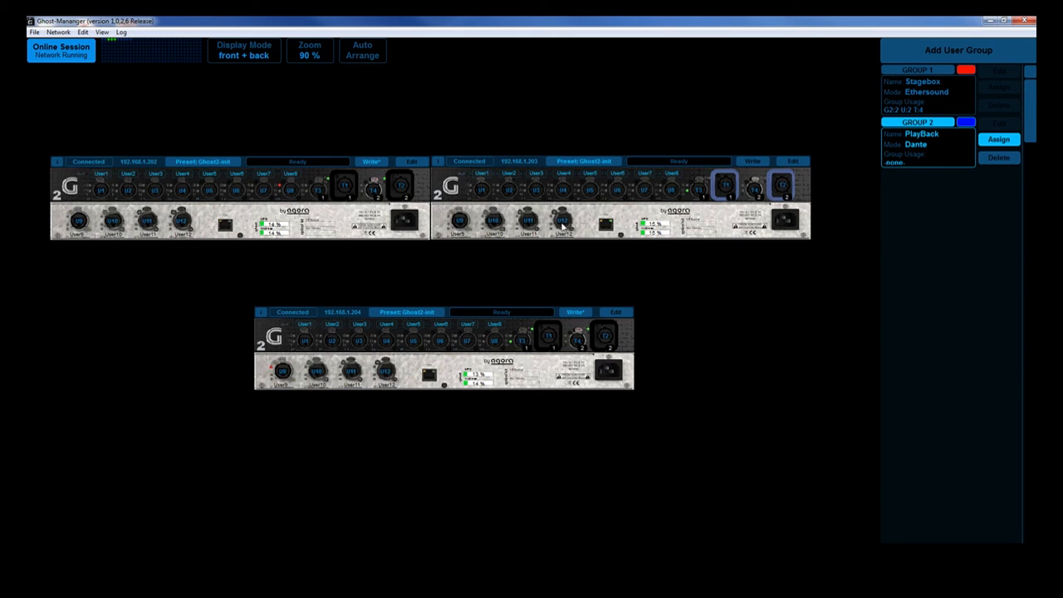
{"action": "left_click", "coordinate": [494, 221]}
{"action": "left_click", "coordinate": [698, 190]}
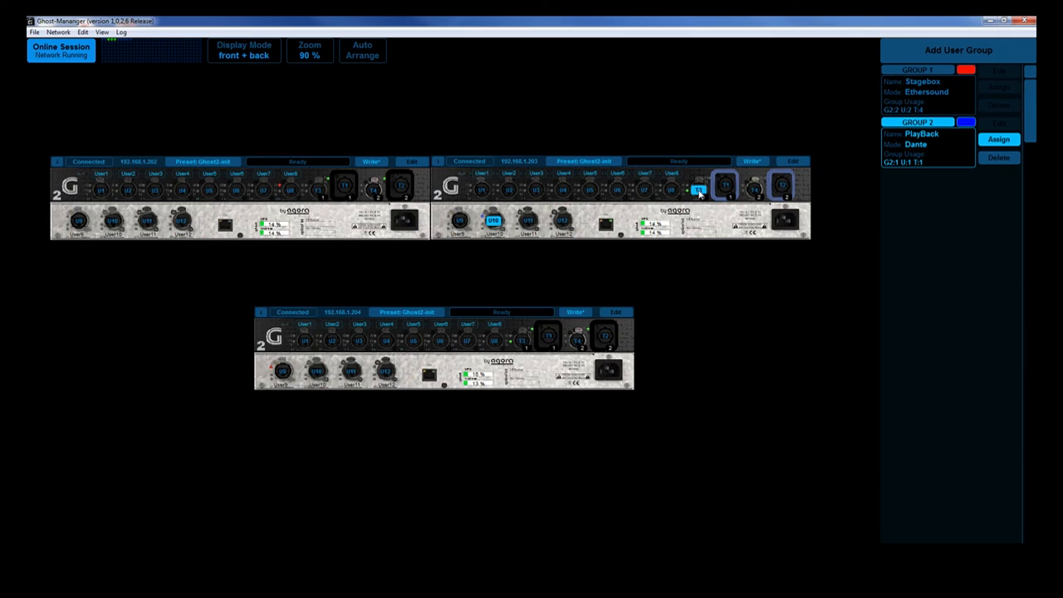
{"action": "left_click", "coordinate": [522, 342]}
{"action": "left_click", "coordinate": [496, 344]}
Review which ports belong to the Stagebox group and which to the PlayBack group.
{"action": "scroll", "coordinate": [731, 245], "scroll_direction": "down", "scroll_amount": 1}
{"action": "scroll", "coordinate": [722, 254], "scroll_direction": "up", "scroll_amount": 1}
{"action": "left_click", "coordinate": [908, 82]}
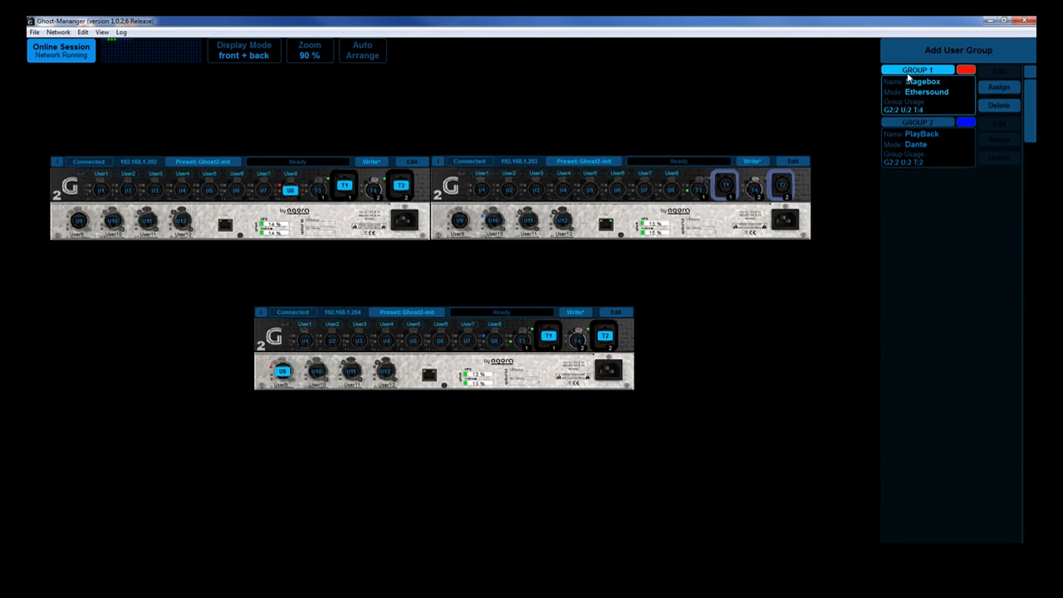
{"action": "left_click", "coordinate": [887, 131]}
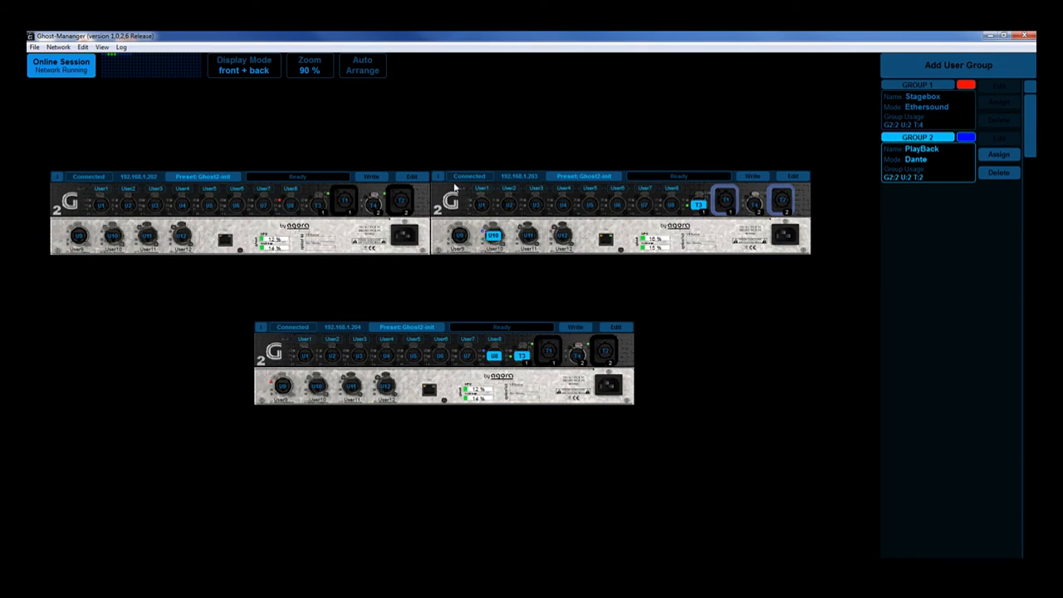
Save the current online session as DemoTAP2.
{"action": "left_click", "coordinate": [34, 46]}
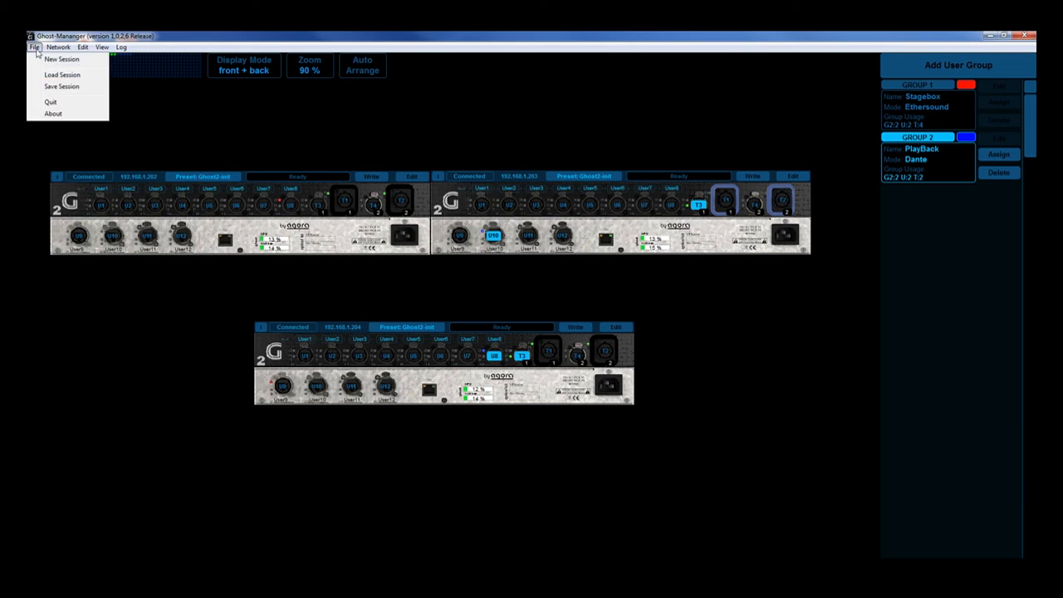
{"action": "left_click", "coordinate": [54, 87]}
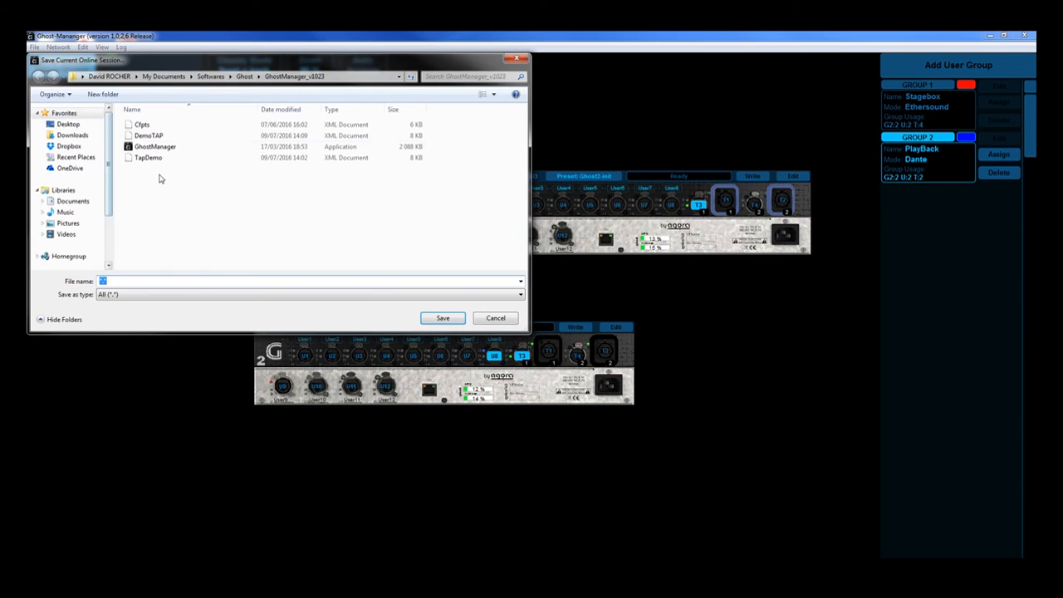
{"action": "type", "text": "De"}
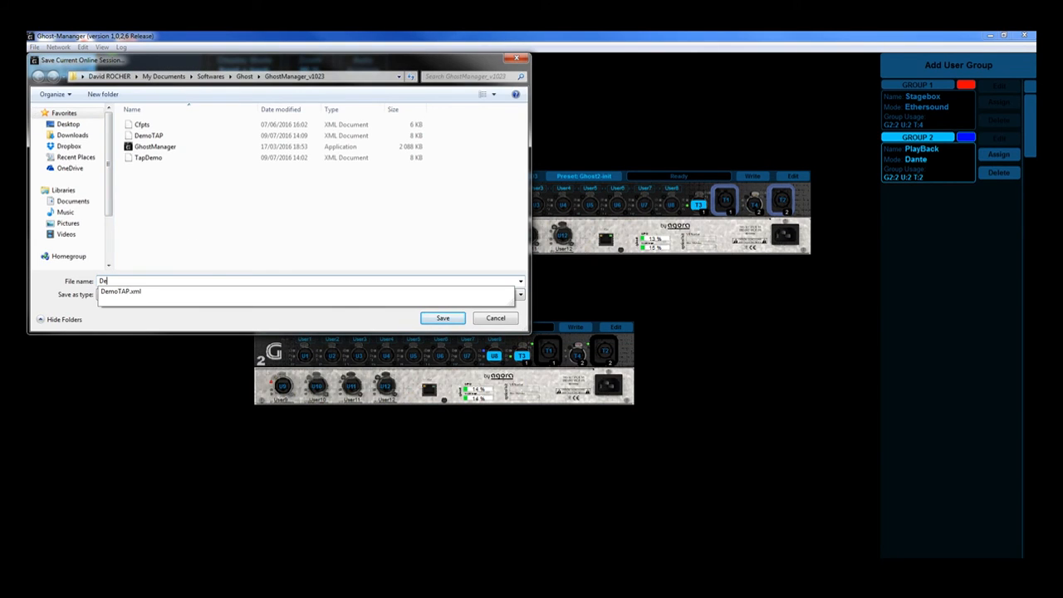
{"action": "type", "text": "moTAP2"}
{"action": "key", "text": "Return"}
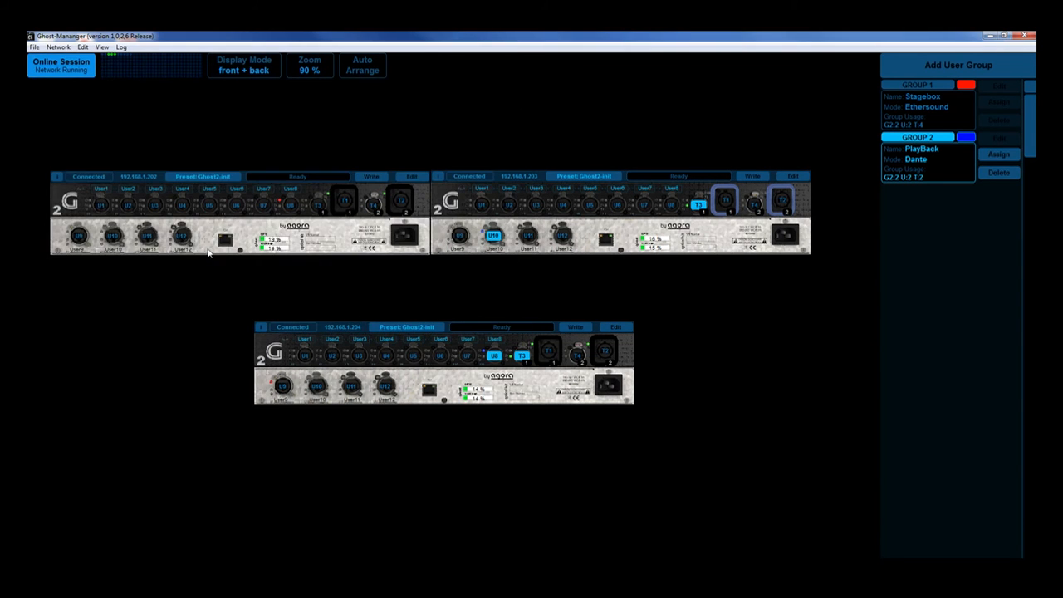
Load the saved DemoTAP2 session in the offline workspace and return to the online session.
{"action": "left_click", "coordinate": [71, 63]}
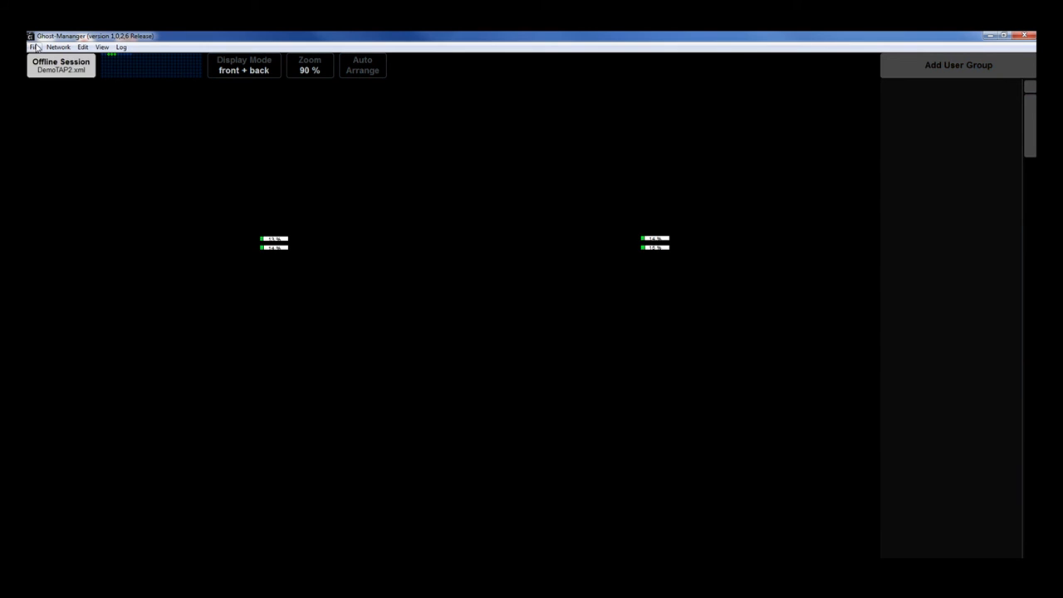
{"action": "left_click", "coordinate": [35, 48]}
{"action": "left_click", "coordinate": [52, 78]}
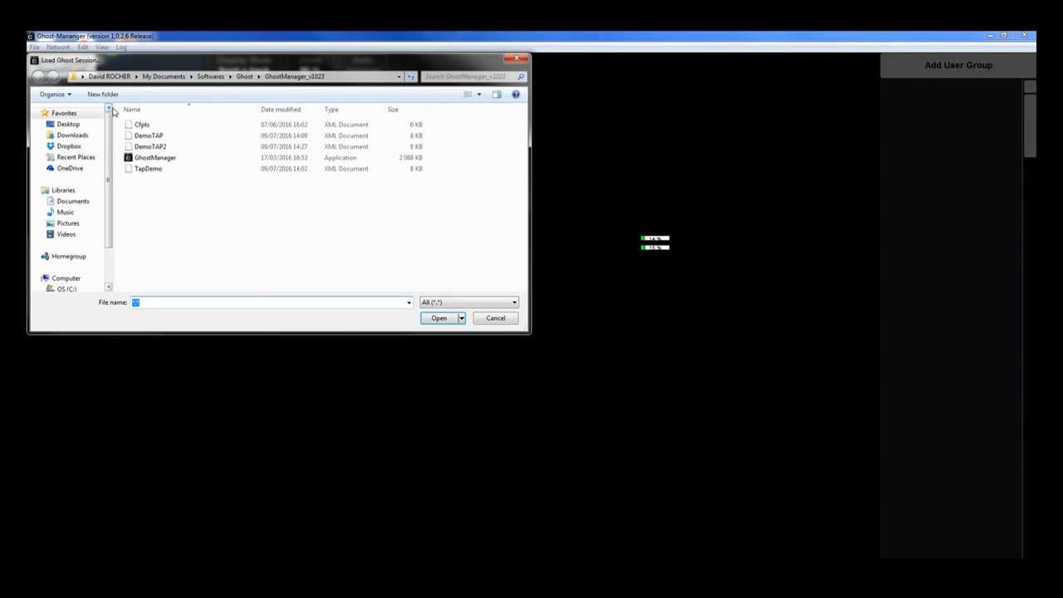
{"action": "left_click", "coordinate": [149, 147]}
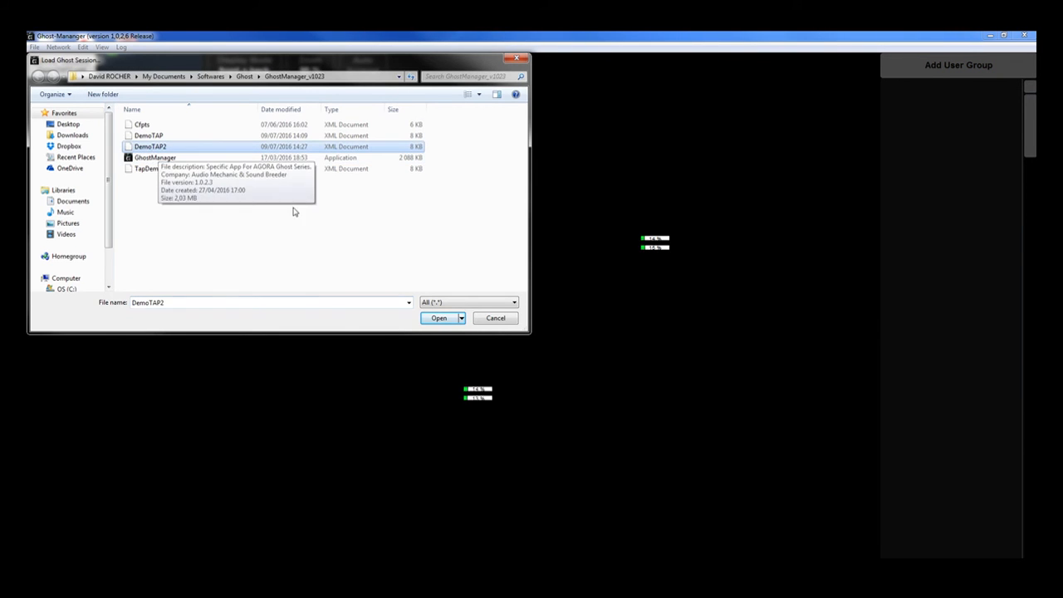
{"action": "left_click", "coordinate": [441, 324]}
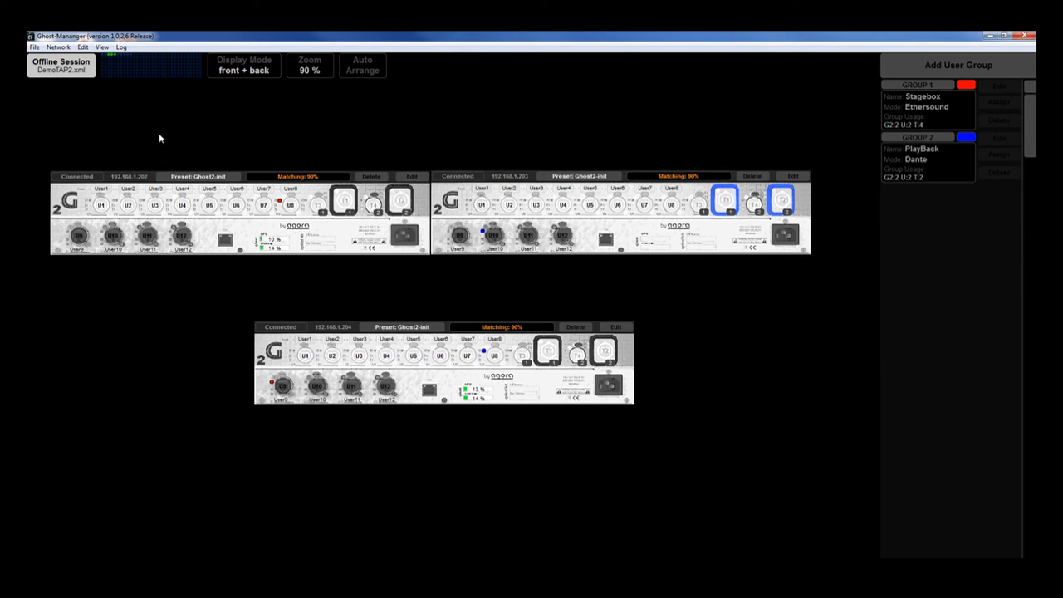
{"action": "left_click", "coordinate": [82, 72]}
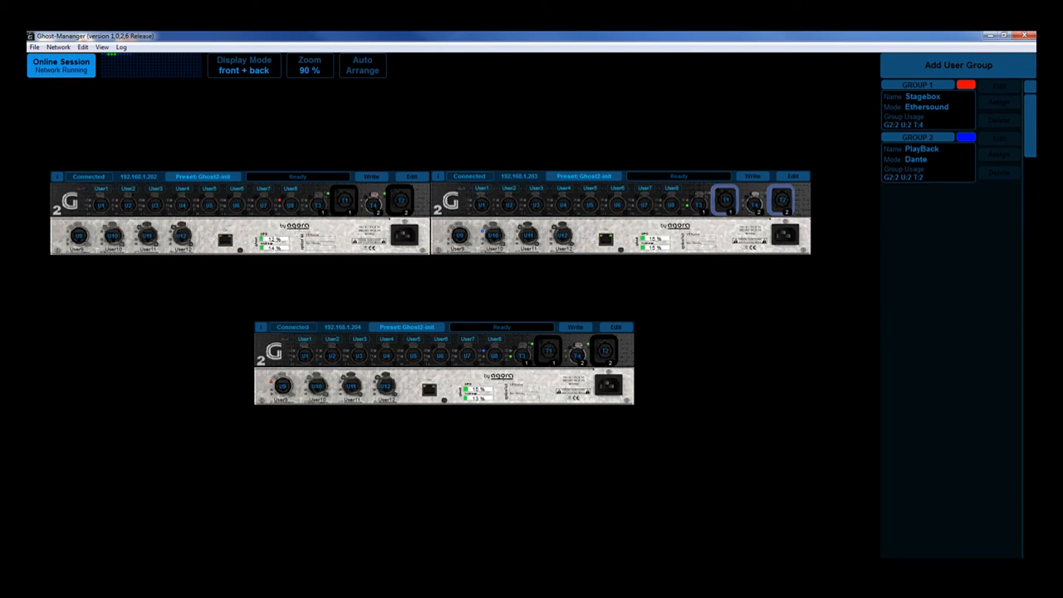
Open unit 192.168.1.202 for editing and rename its port U8 as StageBox.
{"action": "left_click", "coordinate": [411, 177]}
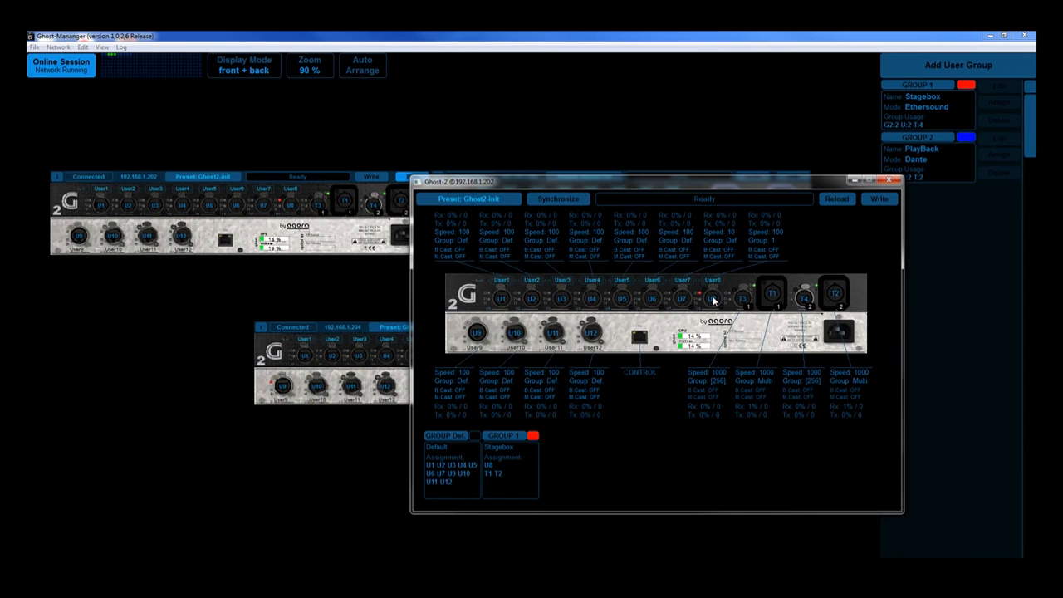
{"action": "left_click", "coordinate": [712, 301]}
{"action": "double_click", "coordinate": [739, 330]}
{"action": "type", "text": "StageB"}
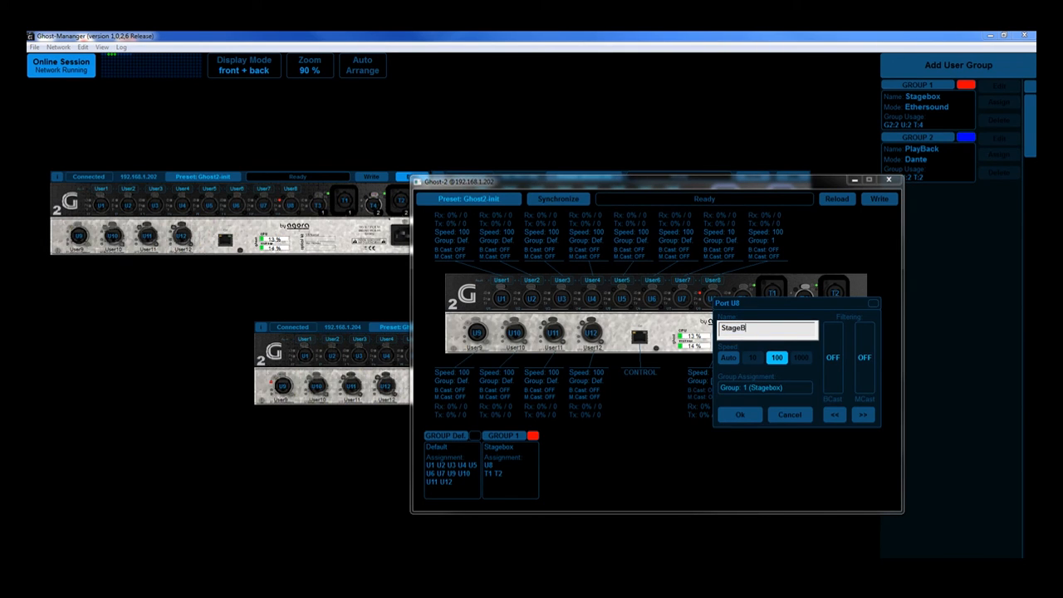
{"action": "type", "text": "ox"}
{"action": "key", "text": "Return"}
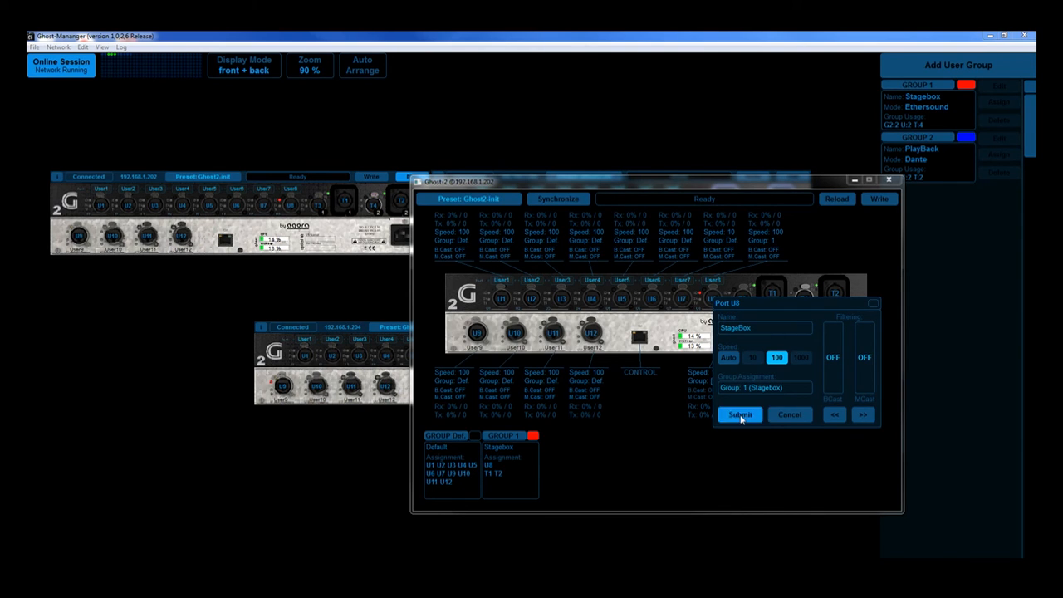
{"action": "left_click", "coordinate": [742, 414]}
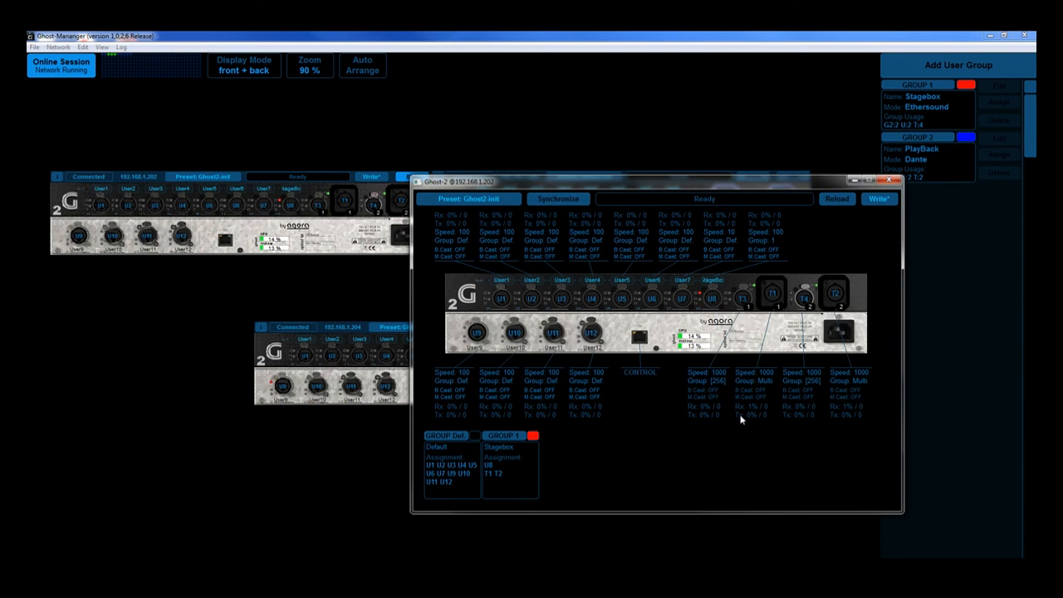
Assign port U9 of unit 192.168.1.202 to the Stagebox group and rename the port as StageBox.
{"action": "left_click", "coordinate": [478, 336]}
{"action": "left_click", "coordinate": [499, 426]}
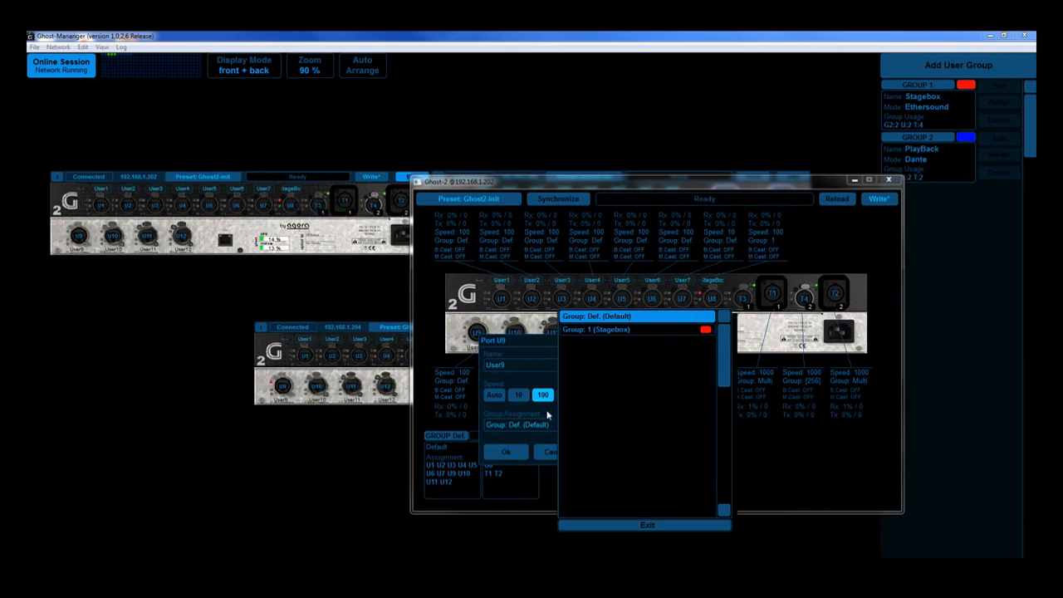
{"action": "left_click", "coordinate": [586, 329]}
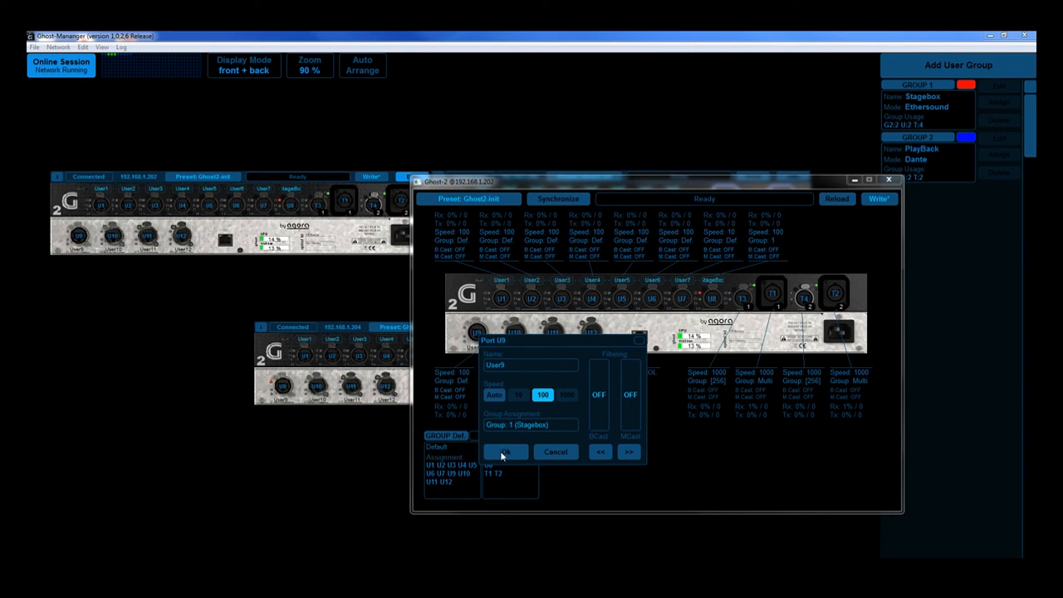
{"action": "left_click", "coordinate": [516, 367]}
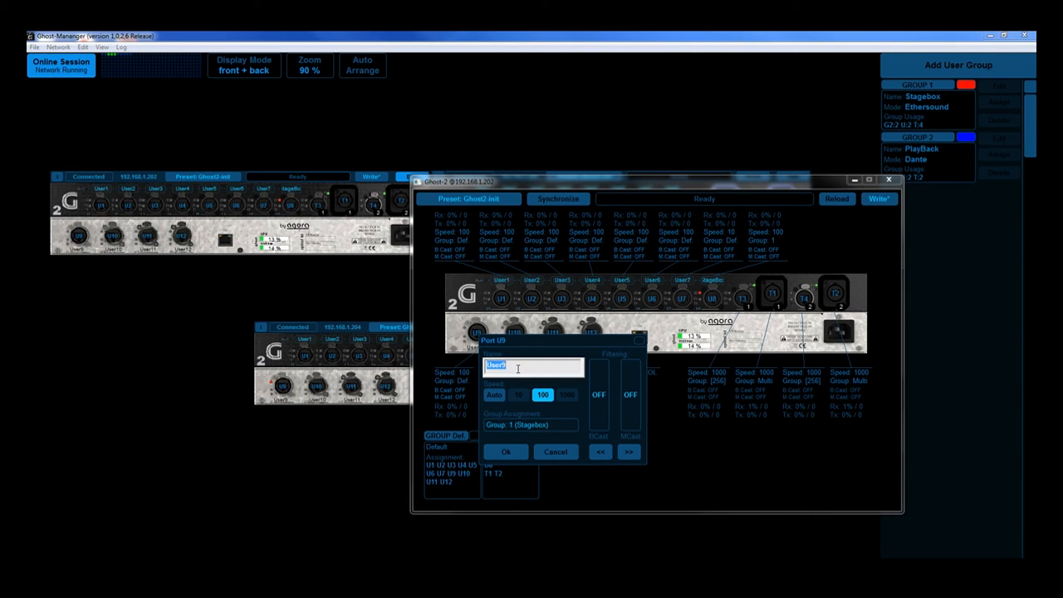
{"action": "type", "text": "Stage"}
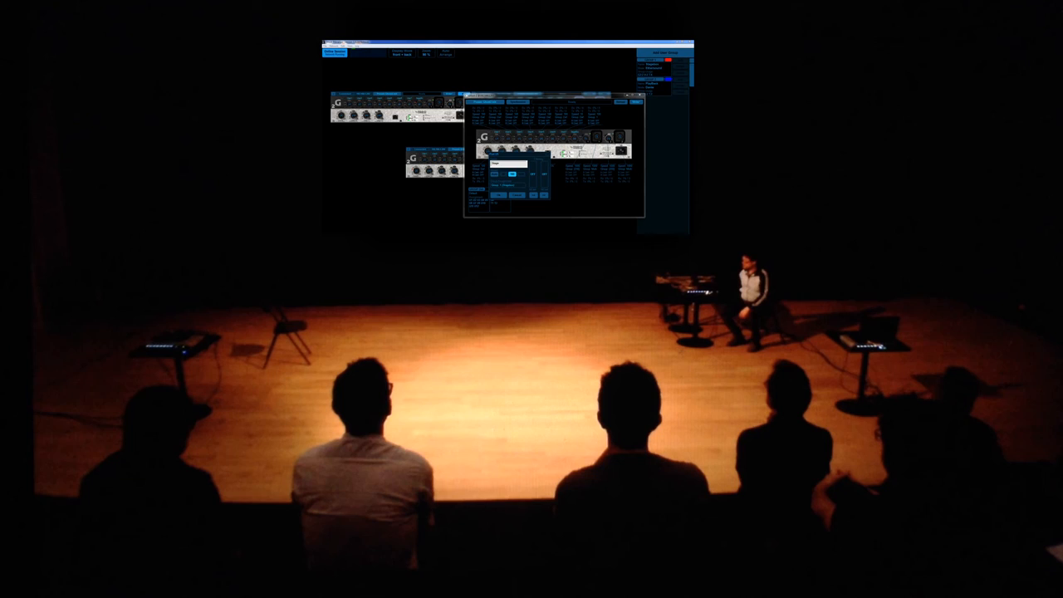
{"action": "type", "text": "box"}
{"action": "key", "text": "Return"}
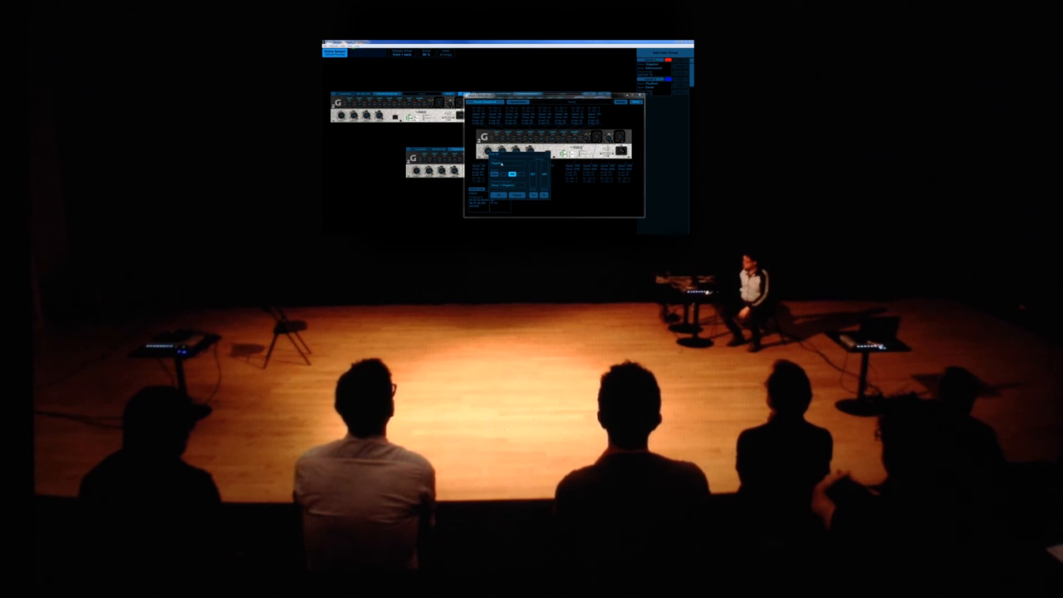
{"action": "left_click", "coordinate": [499, 196]}
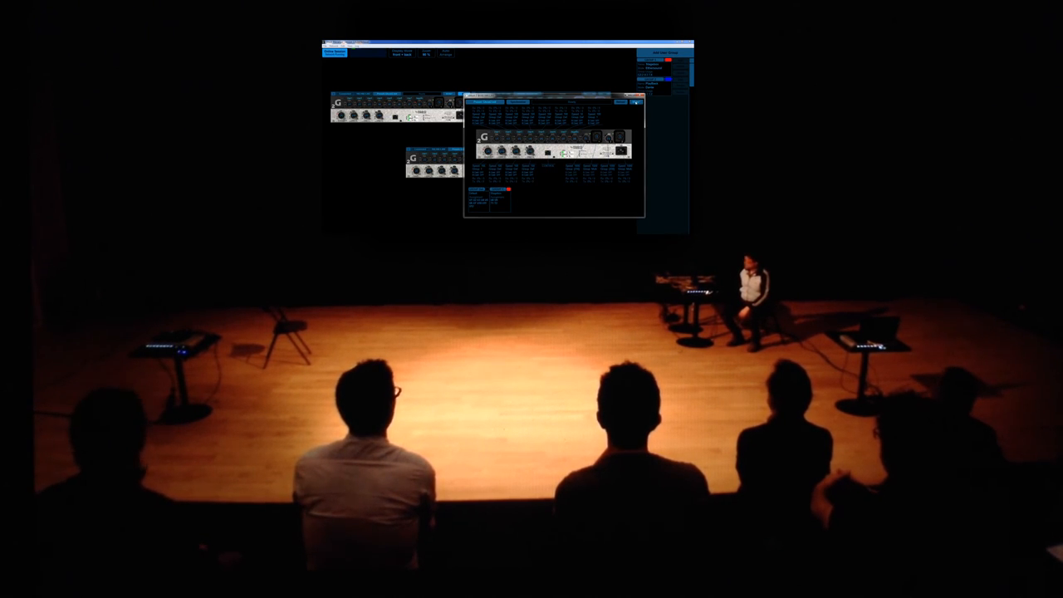
Check and confirm port U9's settings and write the pending changes to unit 192.168.1.202.
{"action": "left_click", "coordinate": [489, 152]}
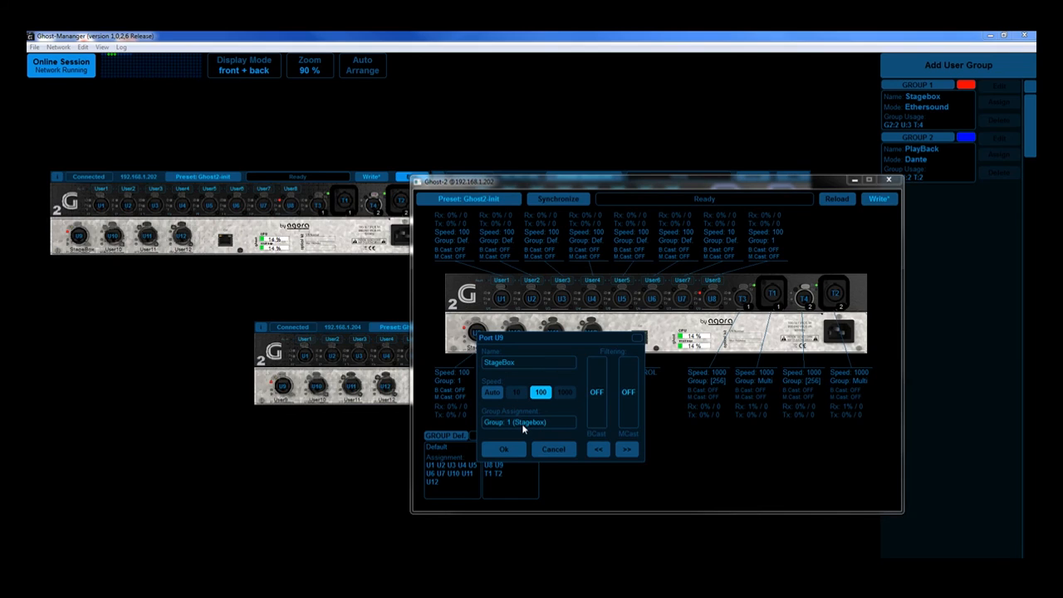
{"action": "left_click", "coordinate": [513, 450]}
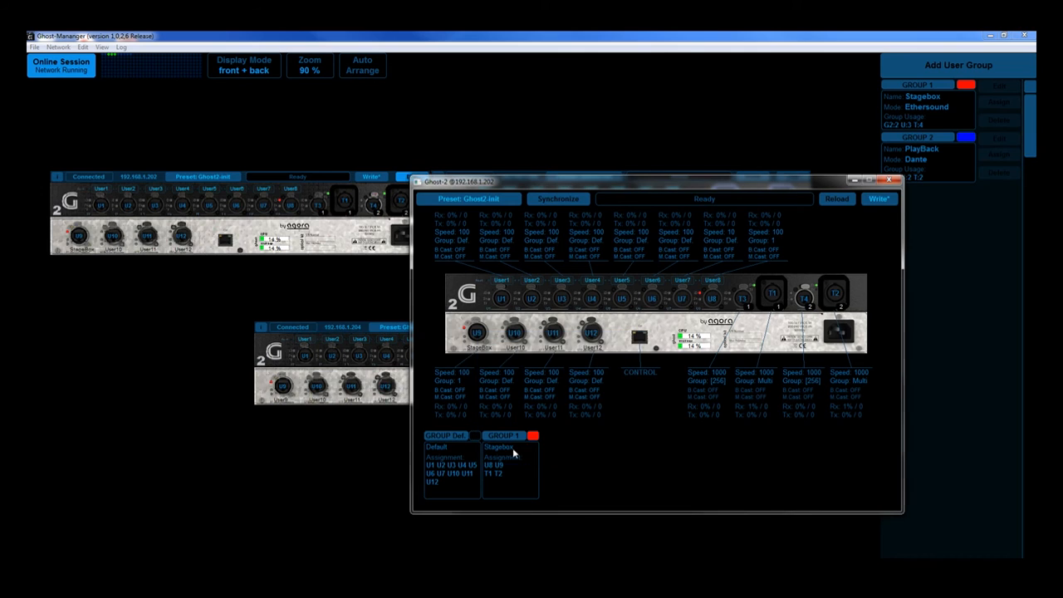
{"action": "left_click", "coordinate": [877, 200]}
Reassign port U8 of unit 192.168.1.202 from the Stagebox group to the Default group.
{"action": "left_click", "coordinate": [720, 297]}
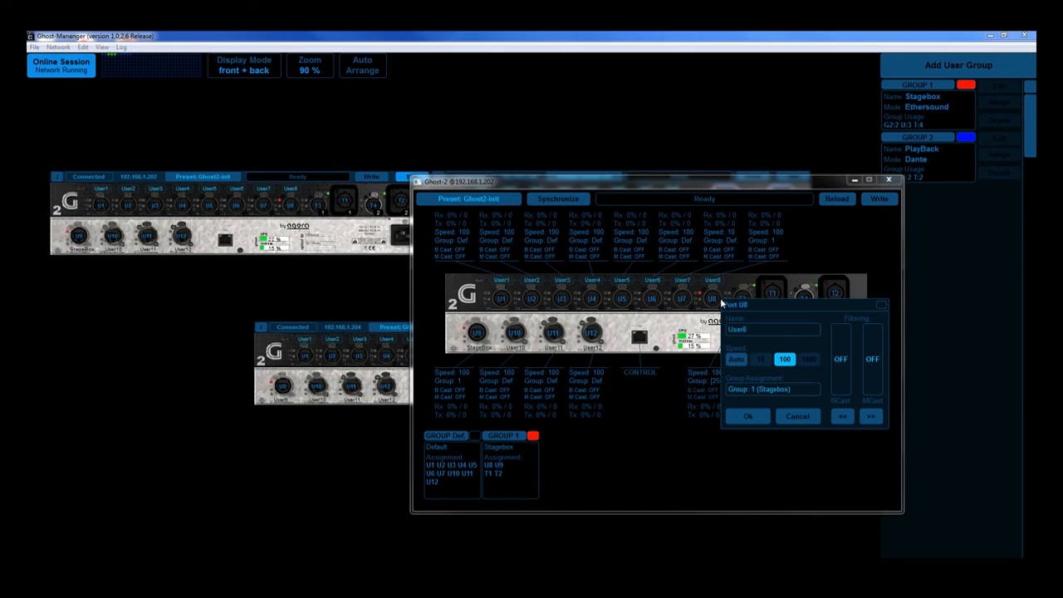
{"action": "left_click", "coordinate": [745, 389]}
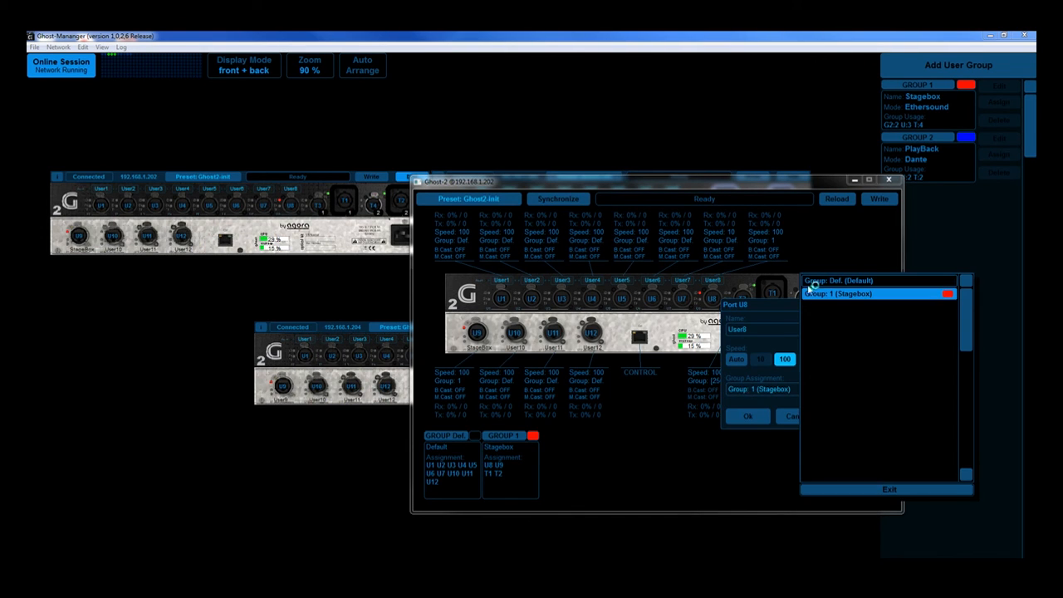
{"action": "left_click", "coordinate": [813, 281]}
{"action": "left_click", "coordinate": [743, 417]}
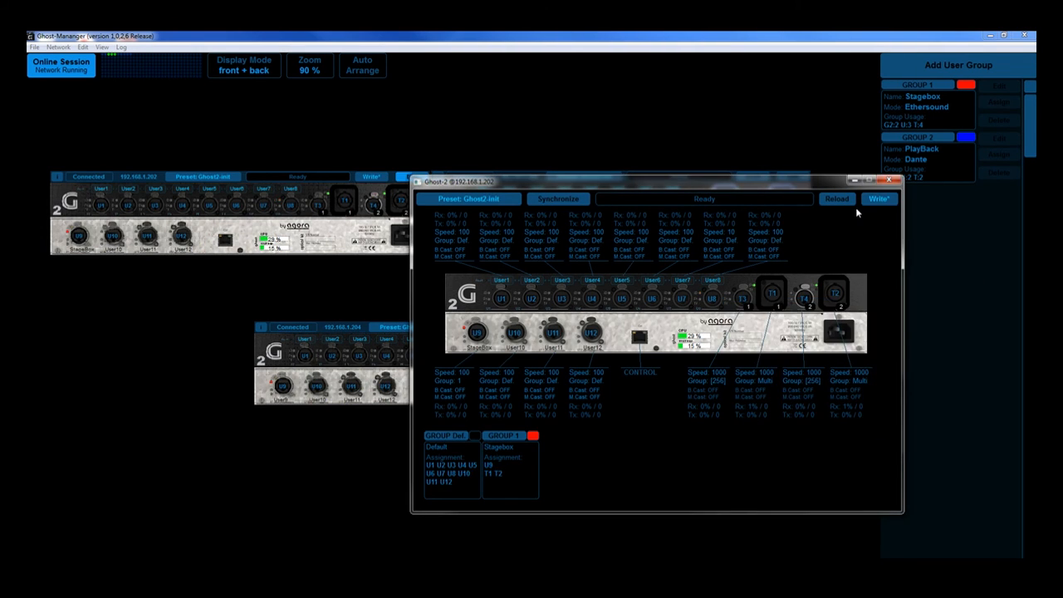